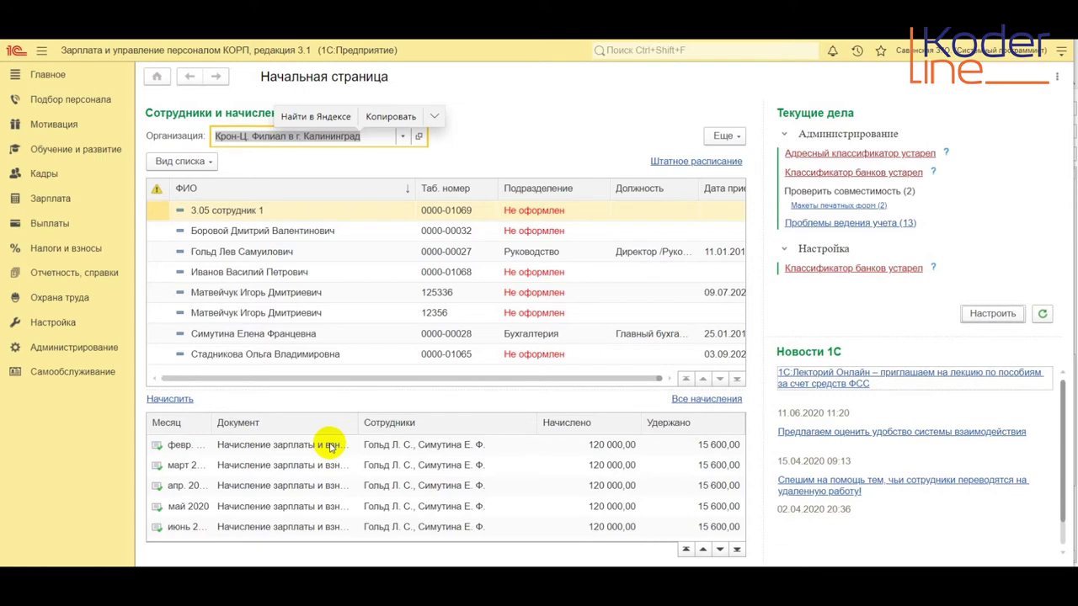
Open the employee's personal data card (Личные данные) in the self-service area (Самообслуживание) and dismiss the phone number suggestions
{"action": "left_click", "coordinate": [47, 375]}
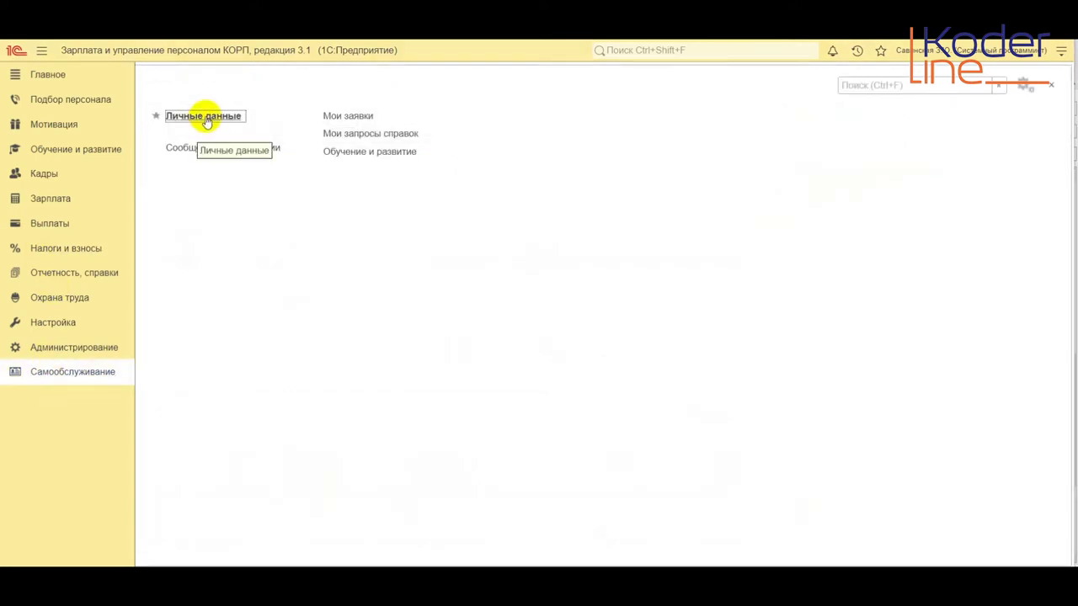
{"action": "left_click", "coordinate": [207, 117]}
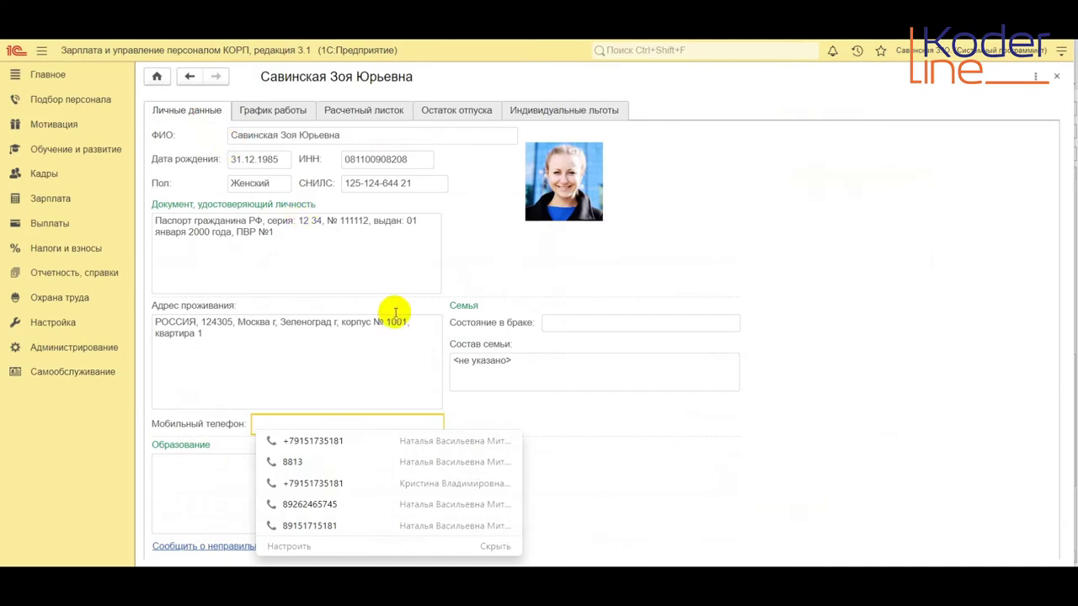
{"action": "key", "text": "Escape"}
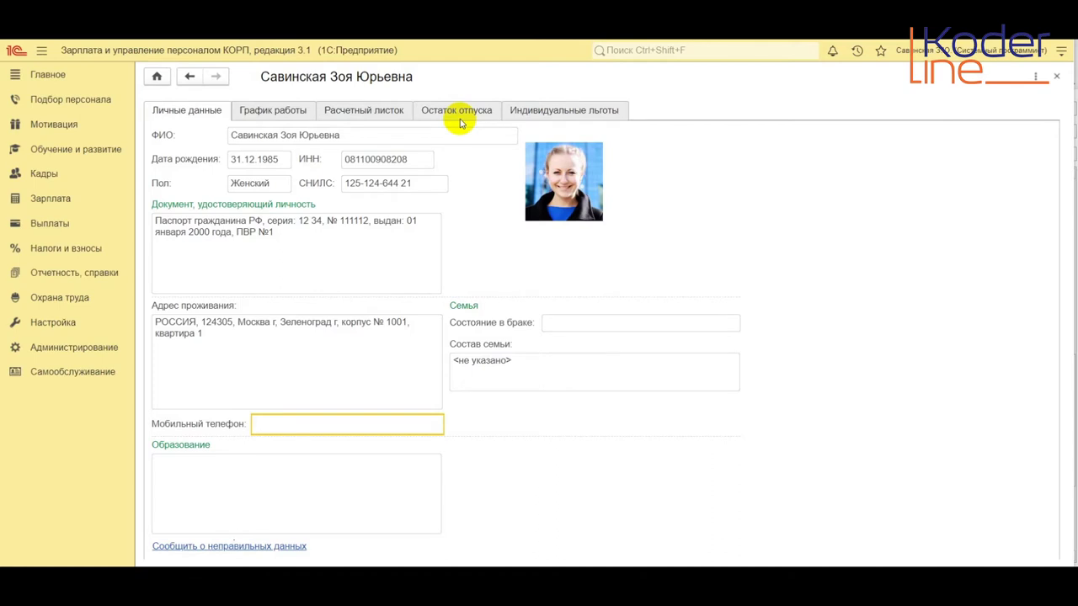
{"action": "left_click", "coordinate": [171, 113]}
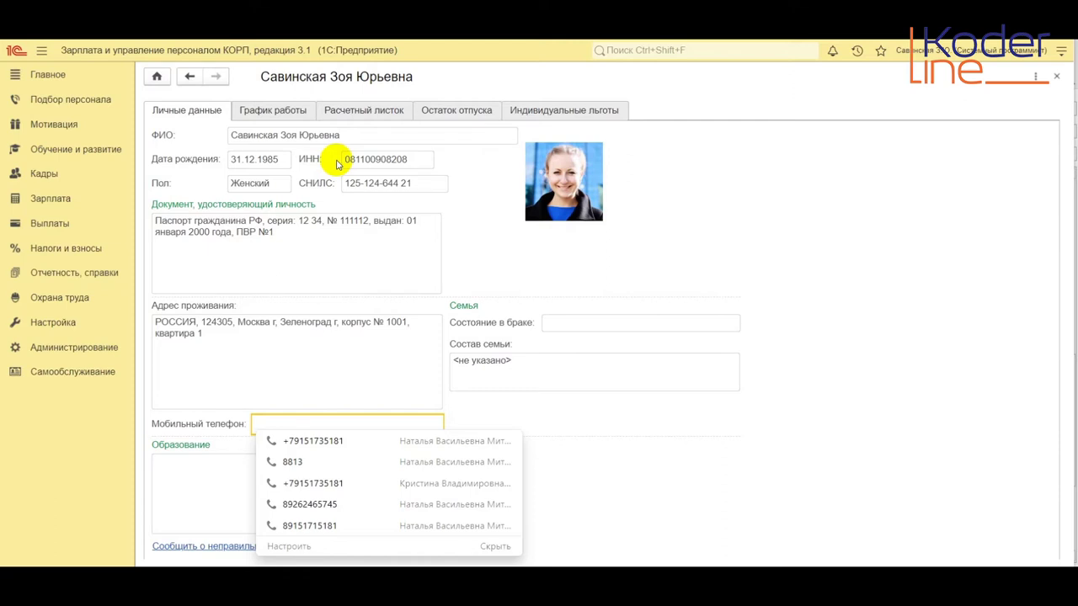
{"action": "left_click", "coordinate": [836, 410]}
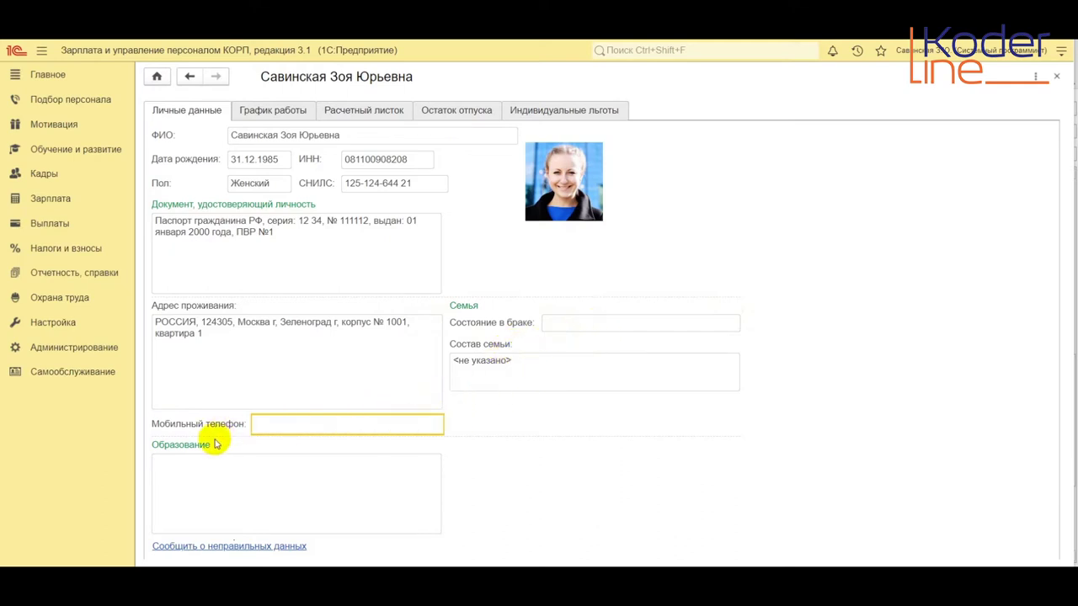
{"action": "left_click", "coordinate": [244, 547]}
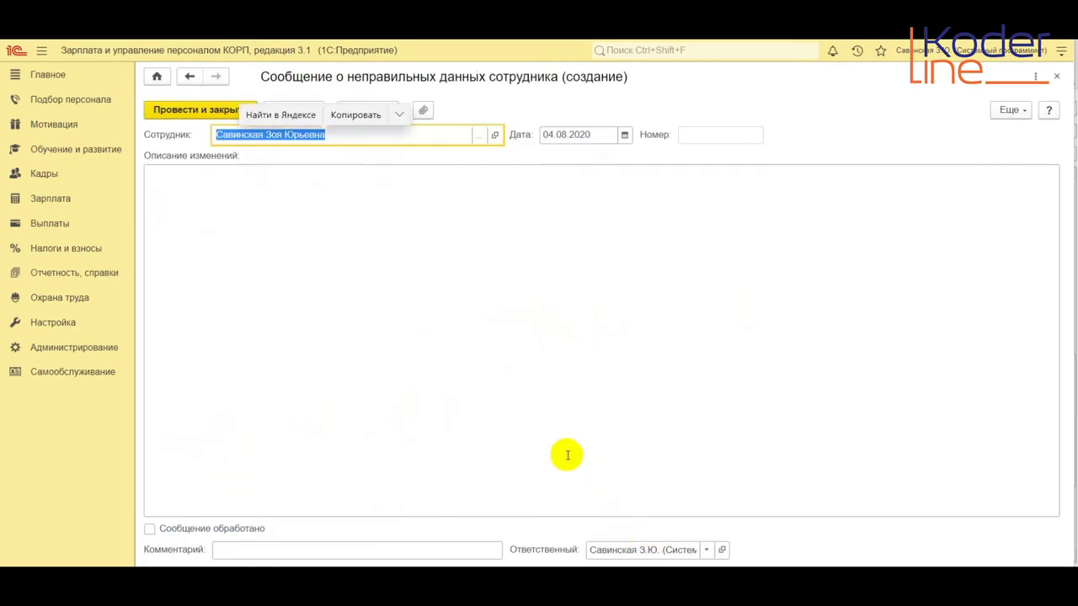
{"action": "left_click", "coordinate": [263, 210]}
{"action": "type", "text": "ропропро"}
{"action": "key", "text": "BackSpace"}
{"action": "key", "text": "BackSpace"}
{"action": "key", "text": "BackSpace"}
{"action": "key", "text": "BackSpace"}
{"action": "key", "text": "BackSpace"}
{"action": "key", "text": "BackSpace"}
{"action": "key", "text": "BackSpace"}
{"action": "key", "text": "BackSpace"}
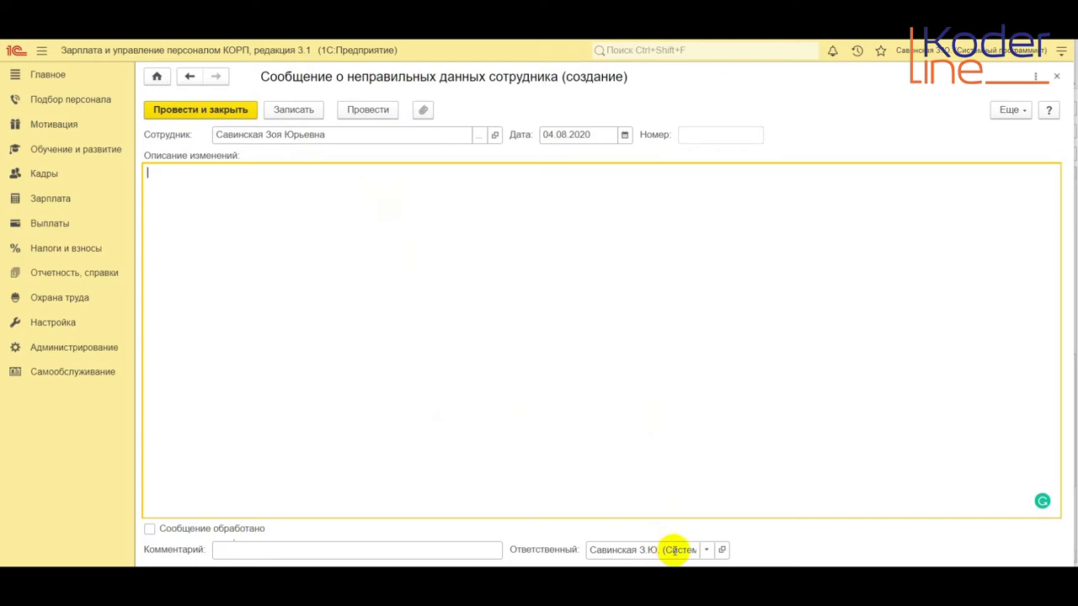
{"action": "key", "text": "Escape"}
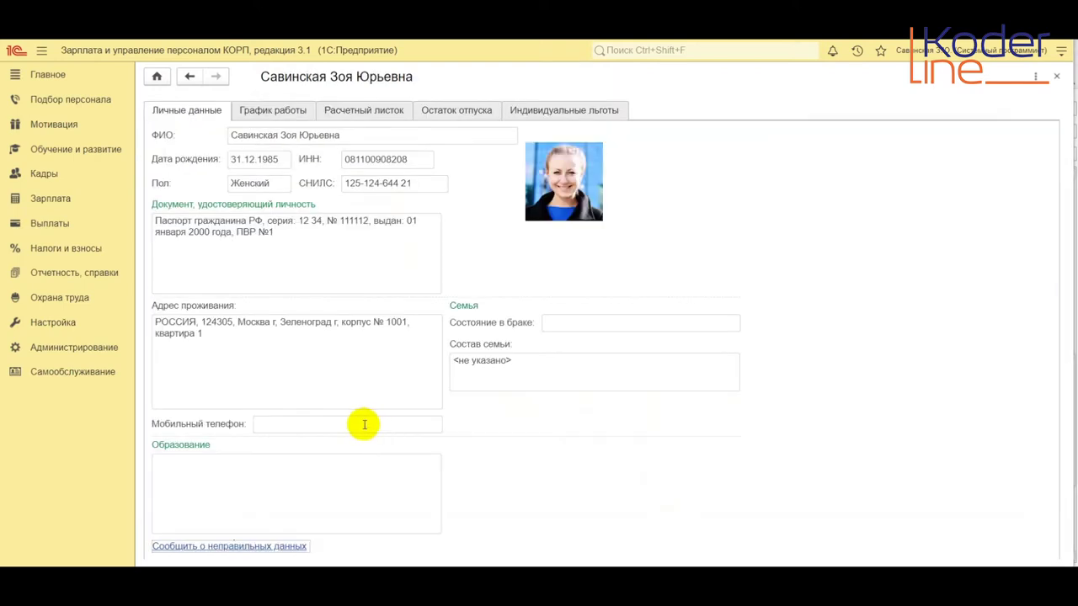
Report incorrect personal data with the change description "Неправильно ФИО", then post and close the message
{"action": "left_click", "coordinate": [233, 546]}
{"action": "left_click", "coordinate": [319, 263]}
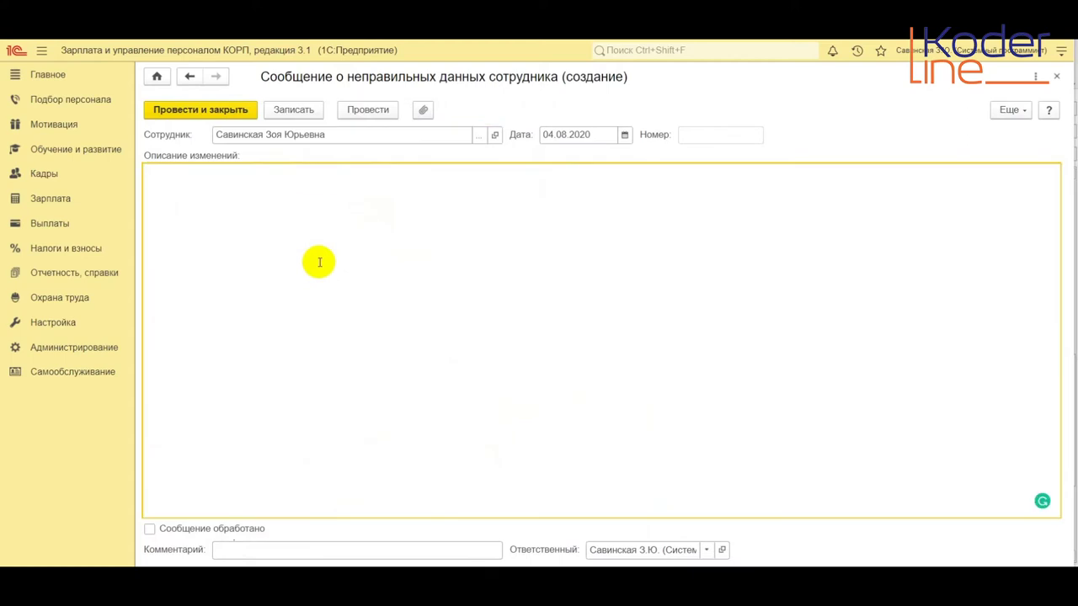
{"action": "type", "text": "По"}
{"action": "key", "text": "BackSpace"}
{"action": "key", "text": "BackSpace"}
{"action": "type", "text": "Неправильно ФИО"}
{"action": "left_click", "coordinate": [228, 110]}
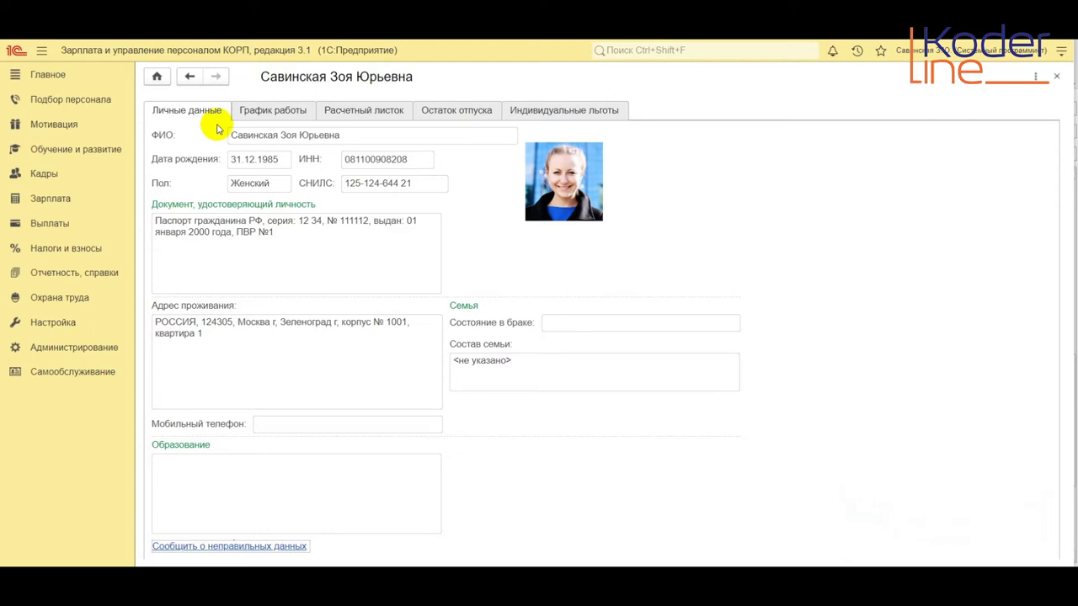
Find the "Неправильно ФИО" message among the HR incorrect-data messages, mark it as processed, and post and close it
{"action": "left_click", "coordinate": [44, 175]}
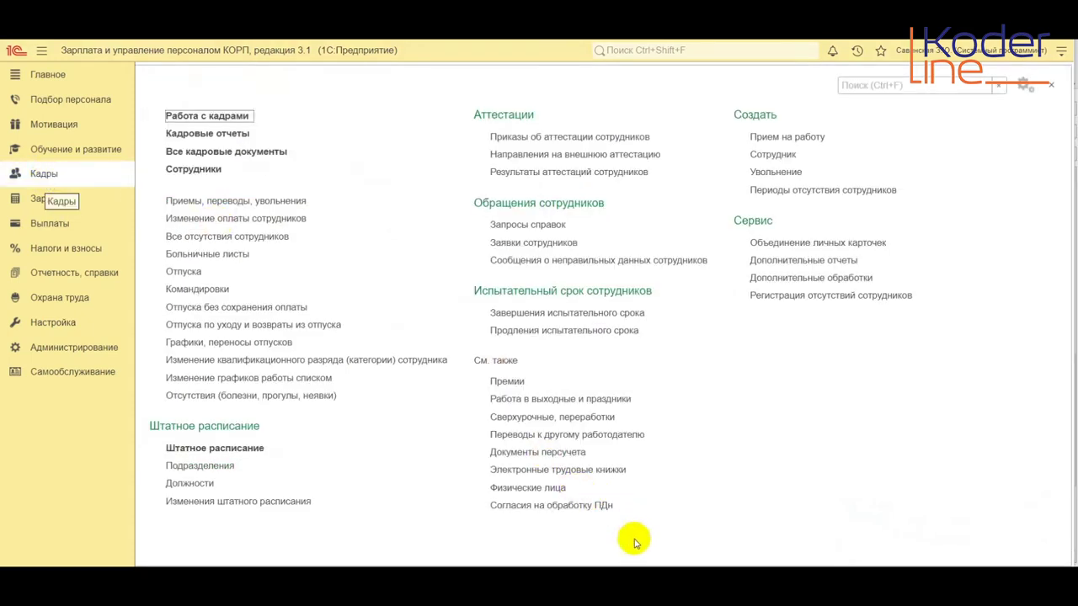
{"action": "left_click", "coordinate": [598, 260]}
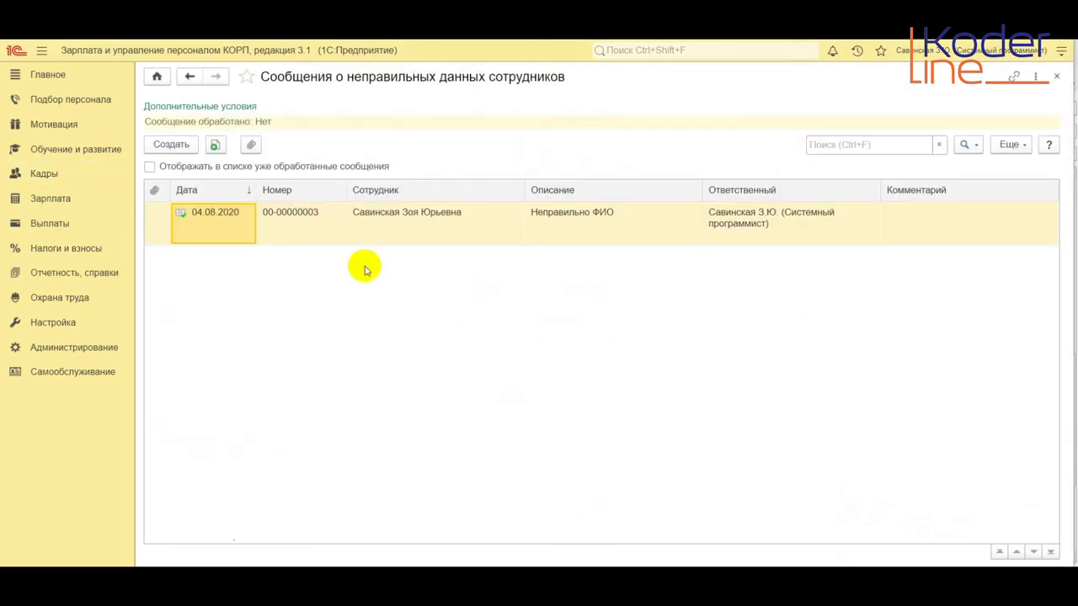
{"action": "left_click", "coordinate": [295, 221]}
{"action": "double_click", "coordinate": [295, 221]}
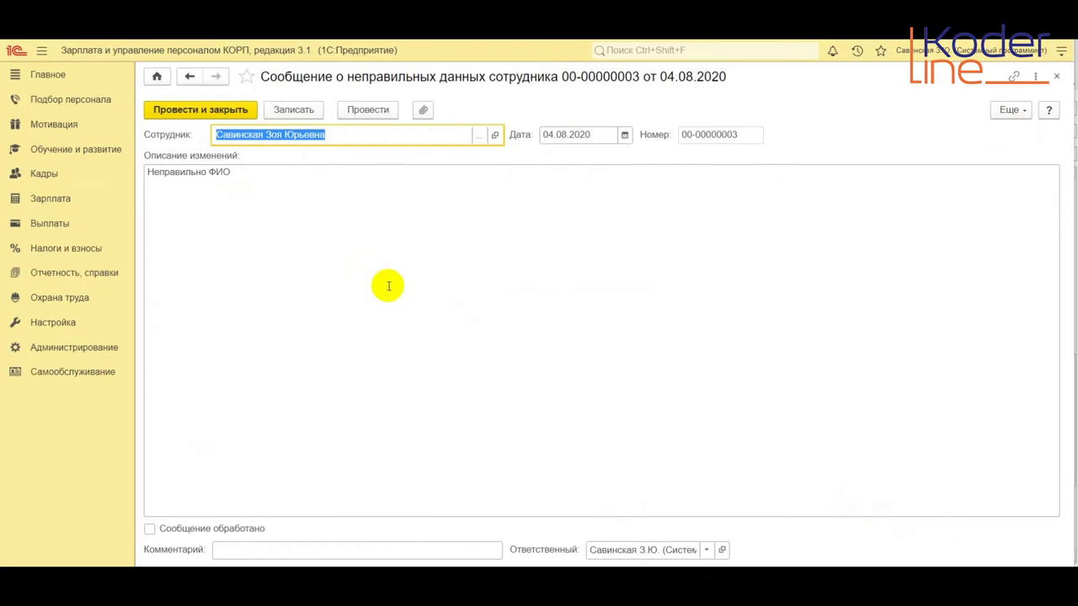
{"action": "key", "text": "Escape"}
{"action": "left_click", "coordinate": [393, 231]}
{"action": "double_click", "coordinate": [393, 231]}
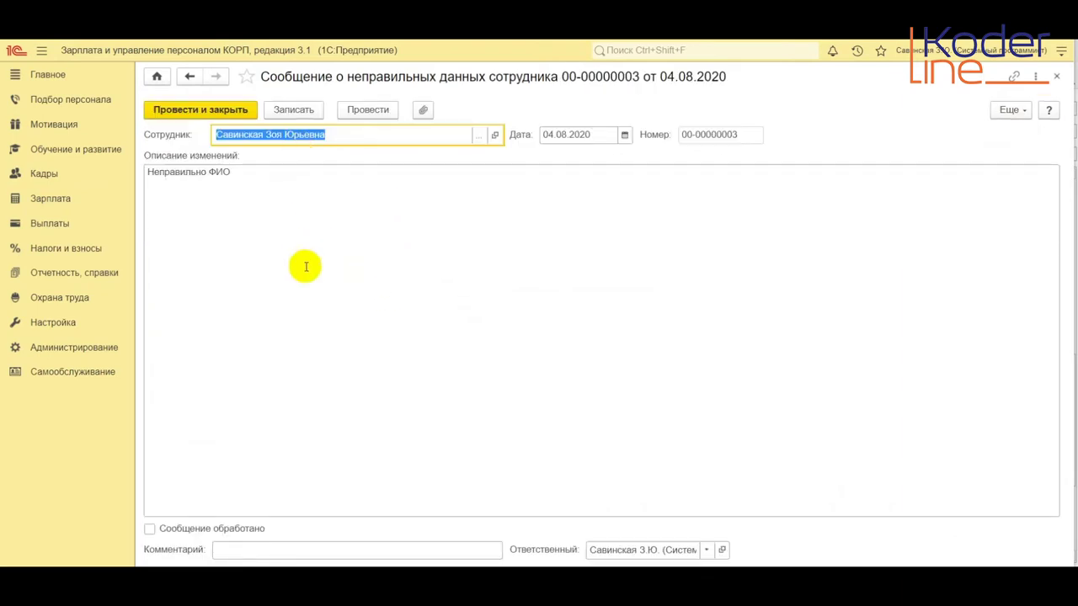
{"action": "left_click", "coordinate": [152, 530]}
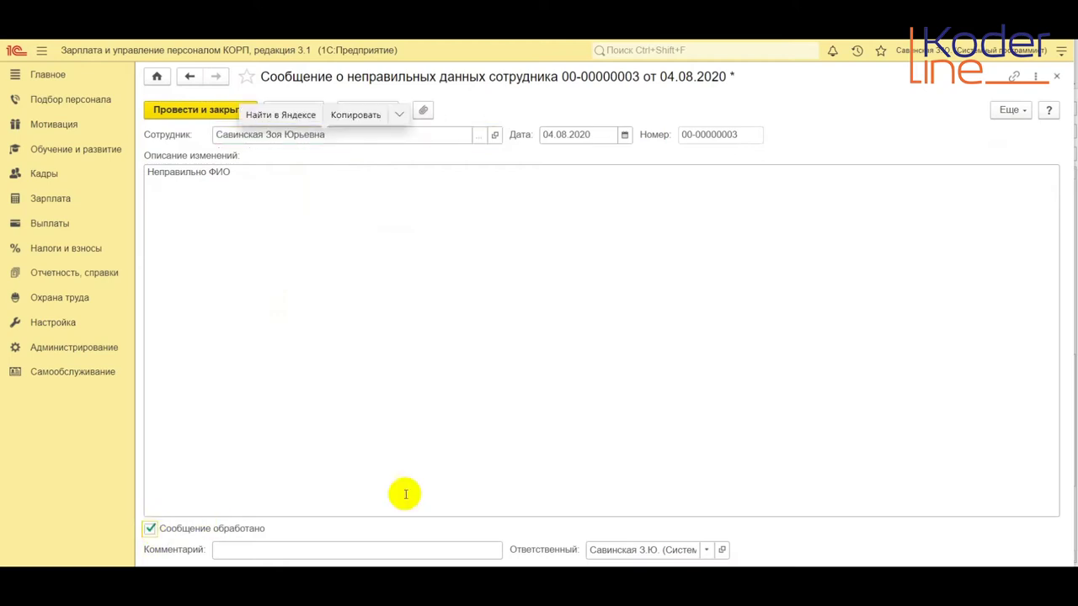
{"action": "left_click", "coordinate": [193, 111]}
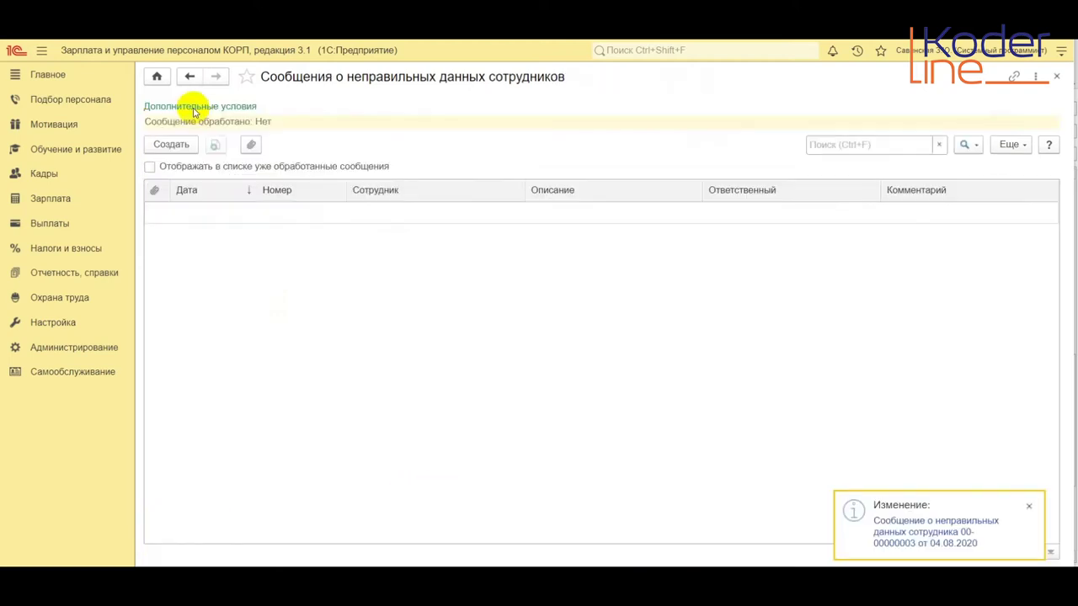
{"action": "left_click", "coordinate": [1058, 77]}
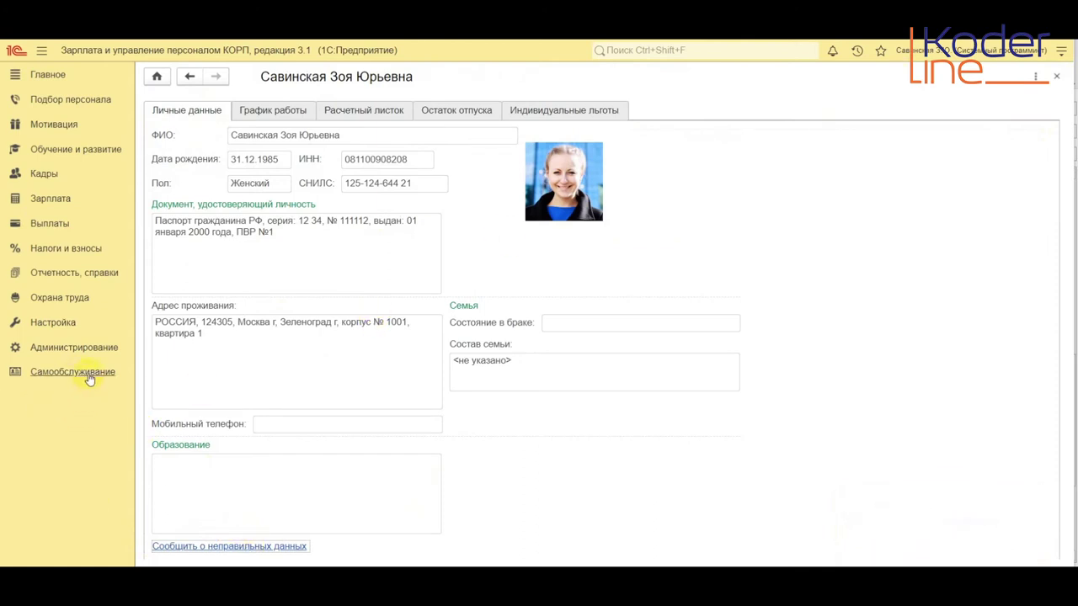
Close the personal data card and reopen it from self-service, dismissing the phone number suggestions
{"action": "left_click", "coordinate": [1058, 78]}
{"action": "left_click", "coordinate": [86, 373]}
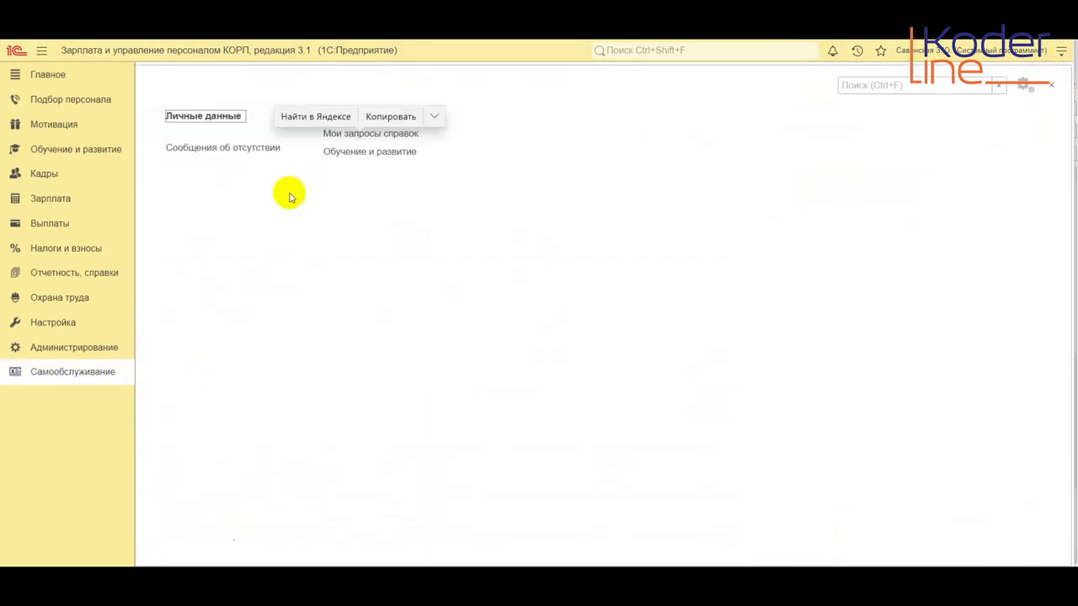
{"action": "left_click", "coordinate": [215, 122]}
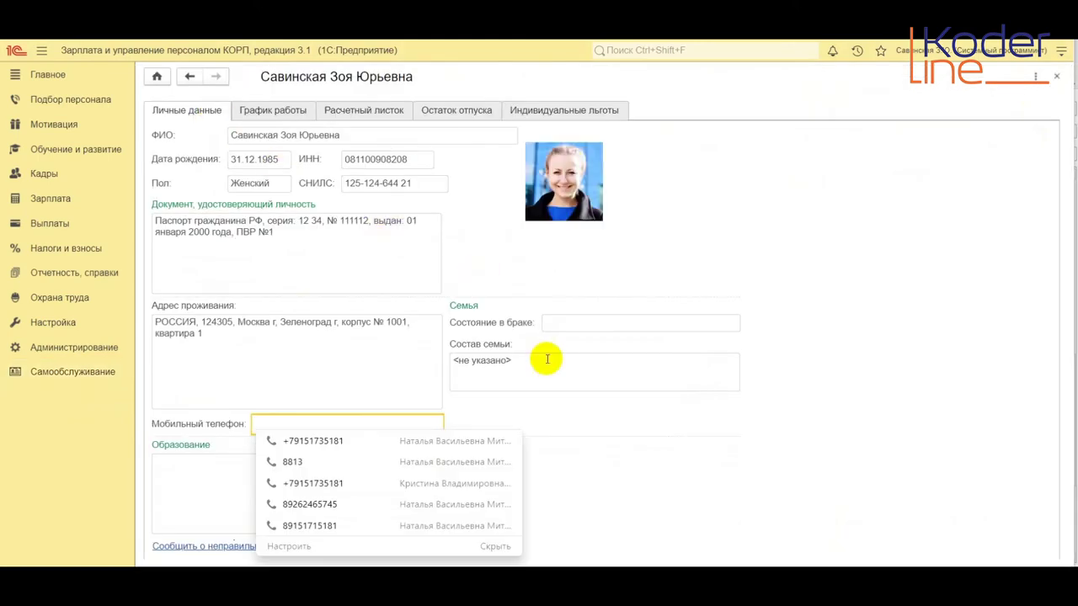
{"action": "left_click", "coordinate": [616, 441]}
{"action": "key", "text": "Tab"}
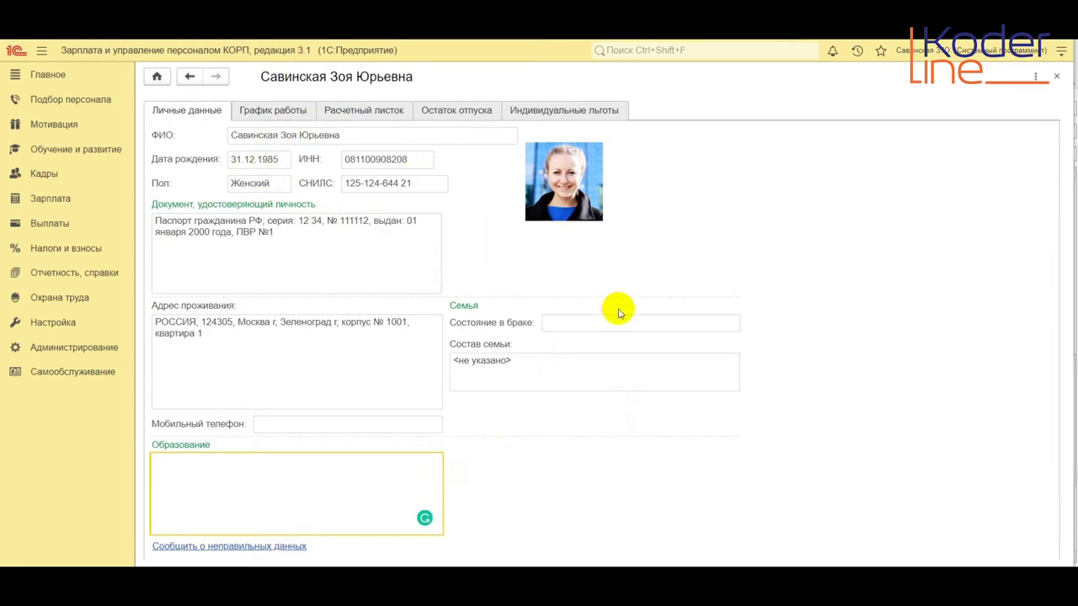
View the employee's work schedule (График работы) and send it to print
{"action": "left_click", "coordinate": [258, 117]}
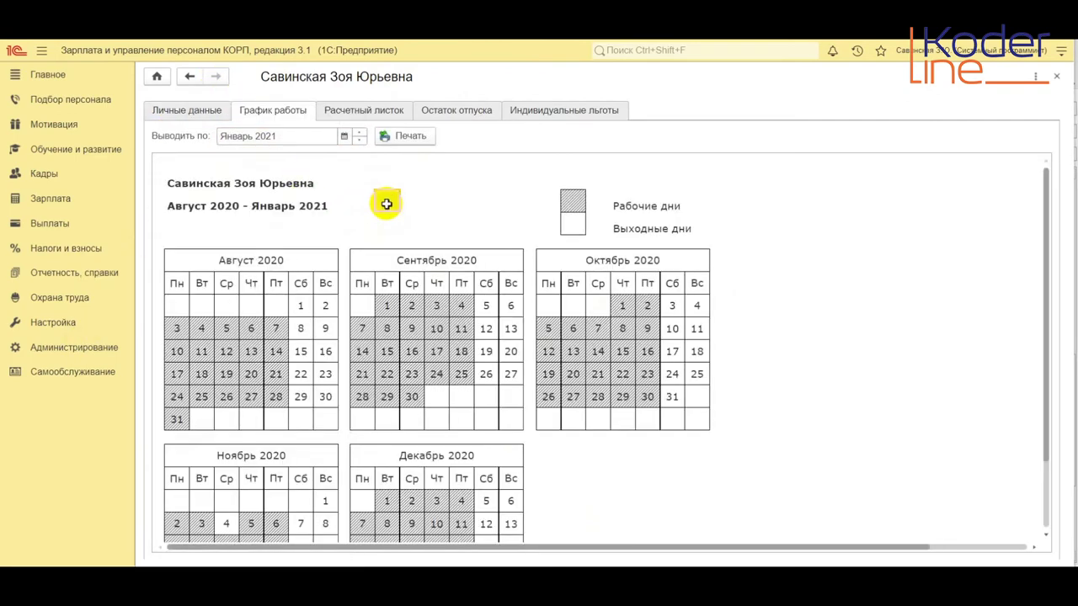
{"action": "left_click", "coordinate": [386, 204]}
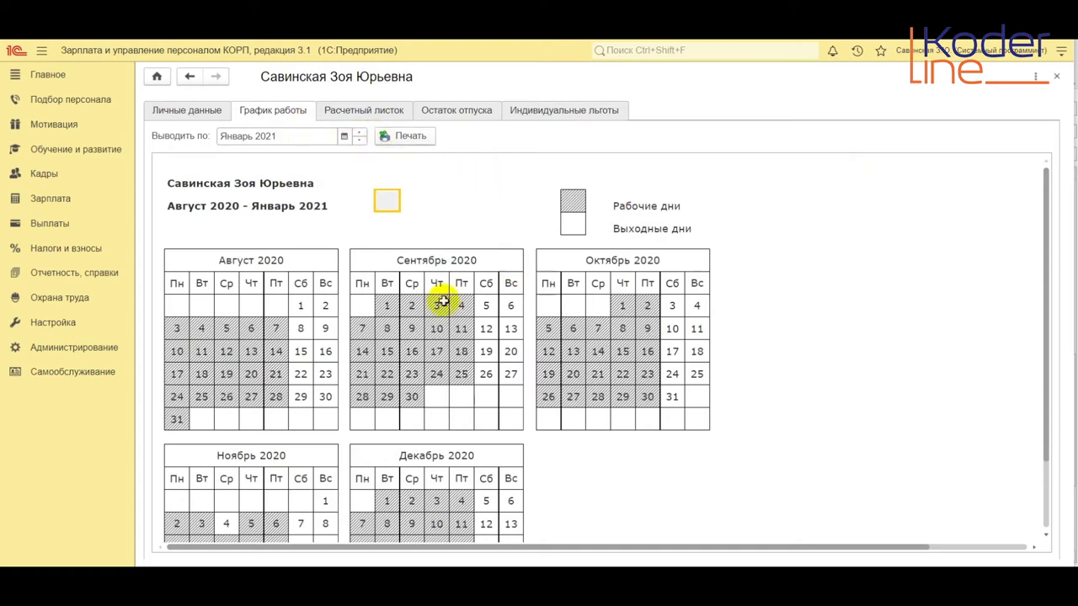
{"action": "left_click", "coordinate": [412, 138]}
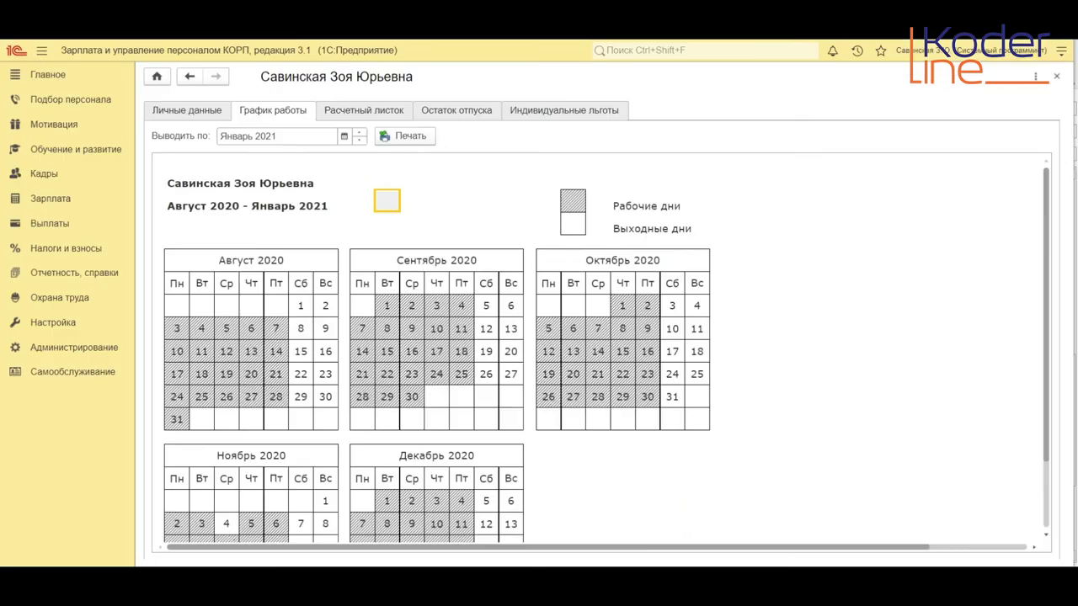
Display the employee's payslip (Расчетный листок) for January 2020 and send it to print
{"action": "left_click", "coordinate": [371, 113]}
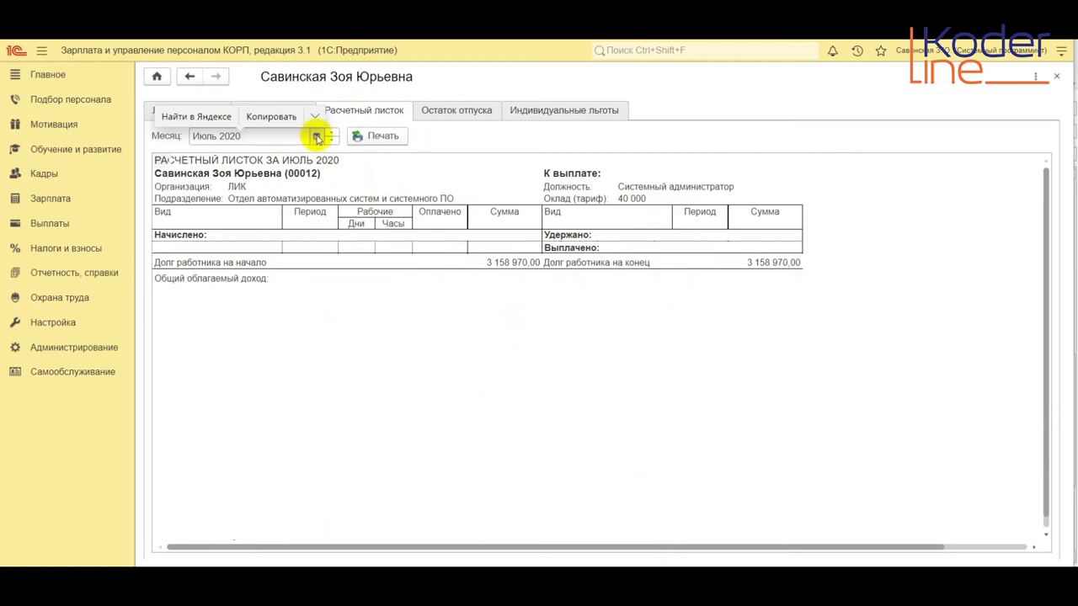
{"action": "left_click", "coordinate": [318, 138]}
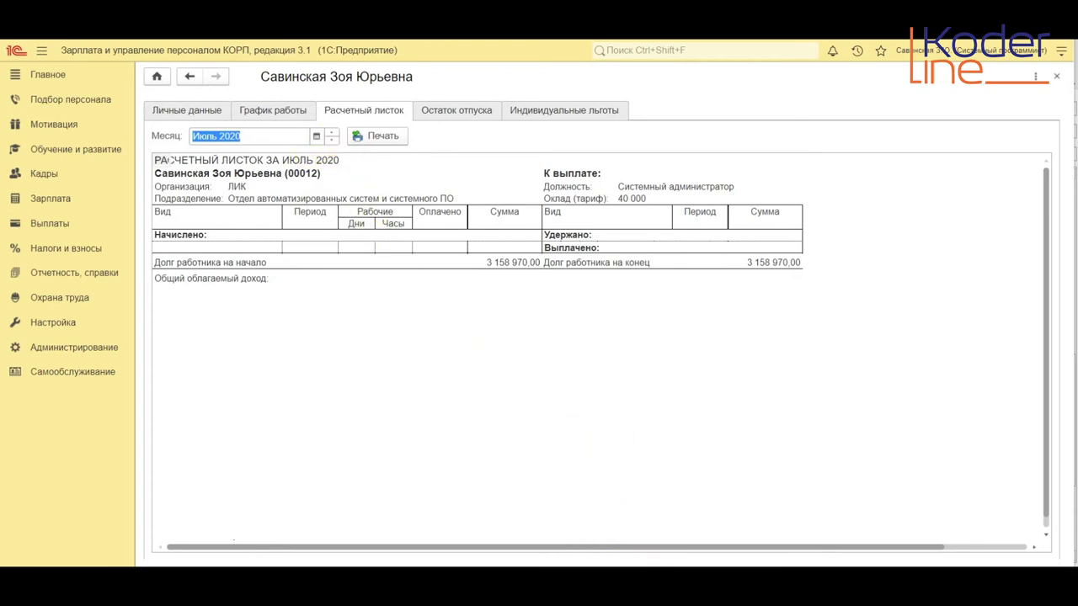
{"action": "key", "text": "F4"}
{"action": "left_click", "coordinate": [513, 280]}
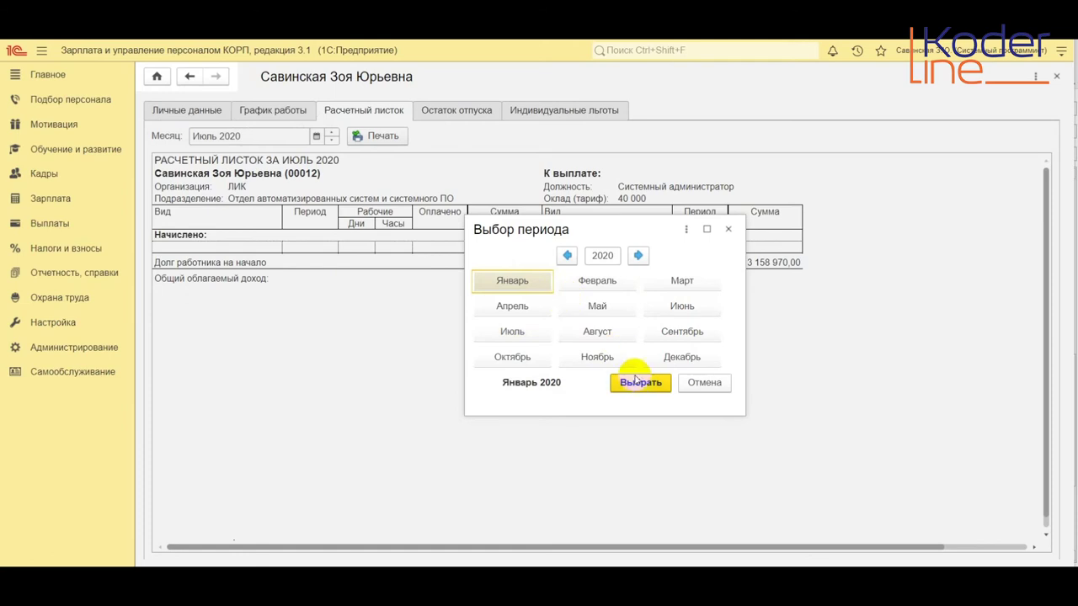
{"action": "left_click", "coordinate": [641, 383]}
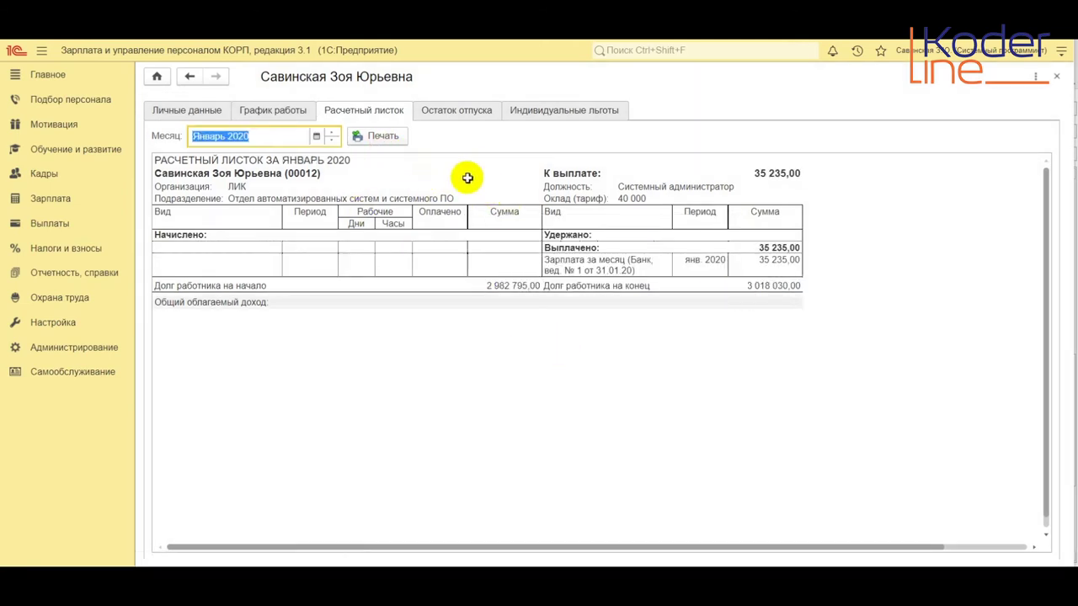
{"action": "left_click", "coordinate": [378, 137]}
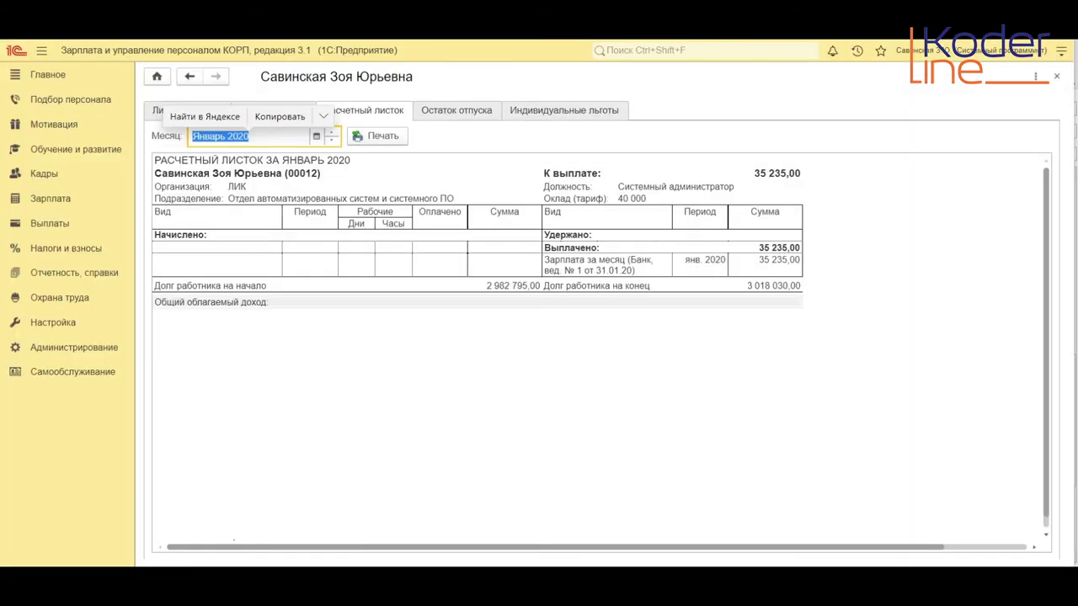
Examine the employee's vacation balance (Остаток отпуска), including the work periods it was accrued for
{"action": "left_click", "coordinate": [468, 116]}
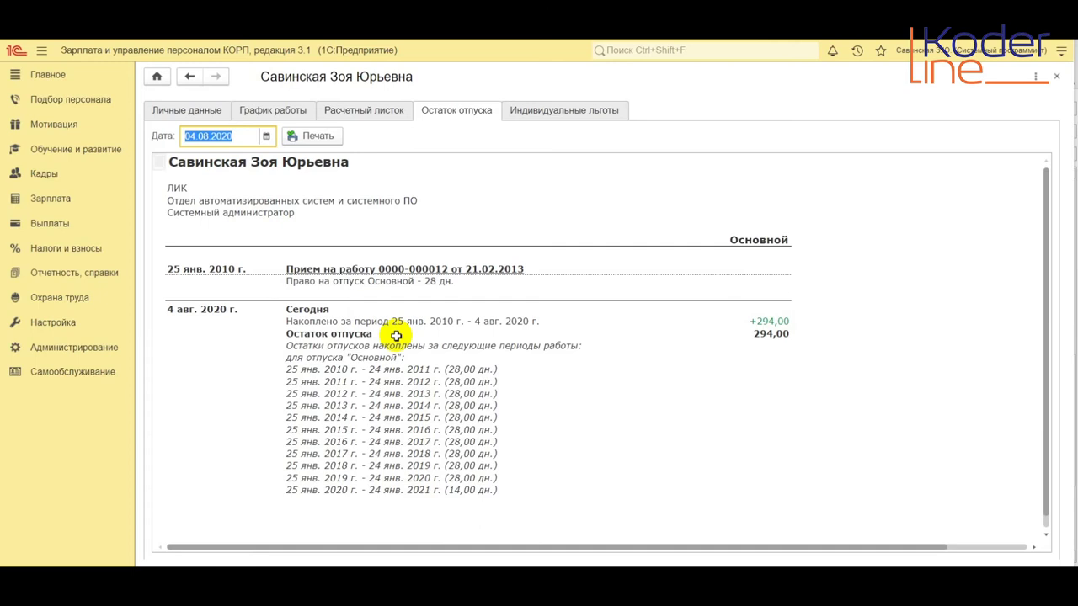
{"action": "left_click", "coordinate": [397, 371]}
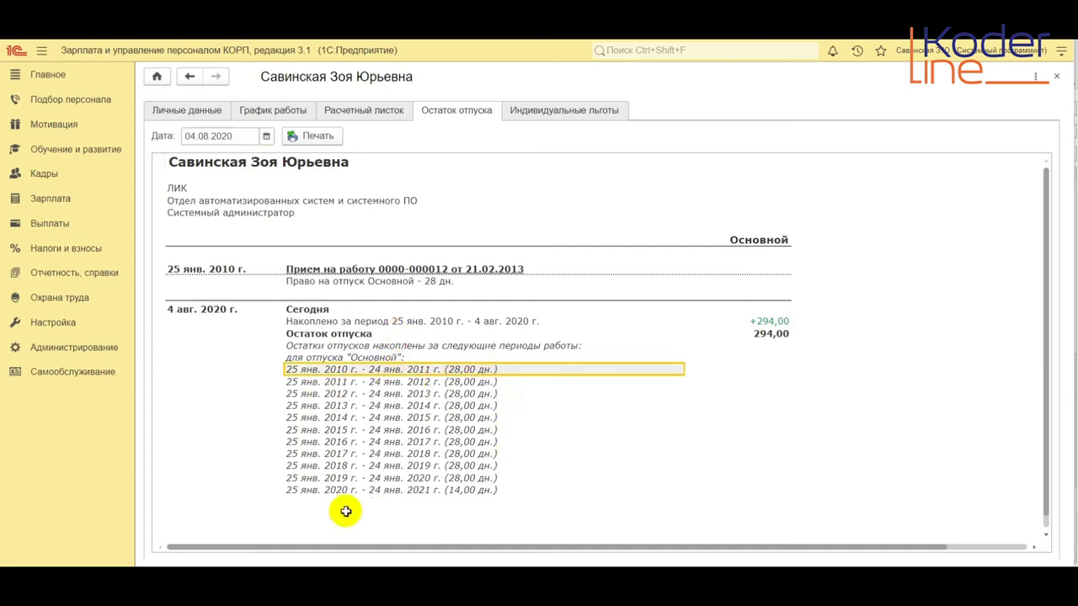
{"action": "left_click", "coordinate": [312, 490]}
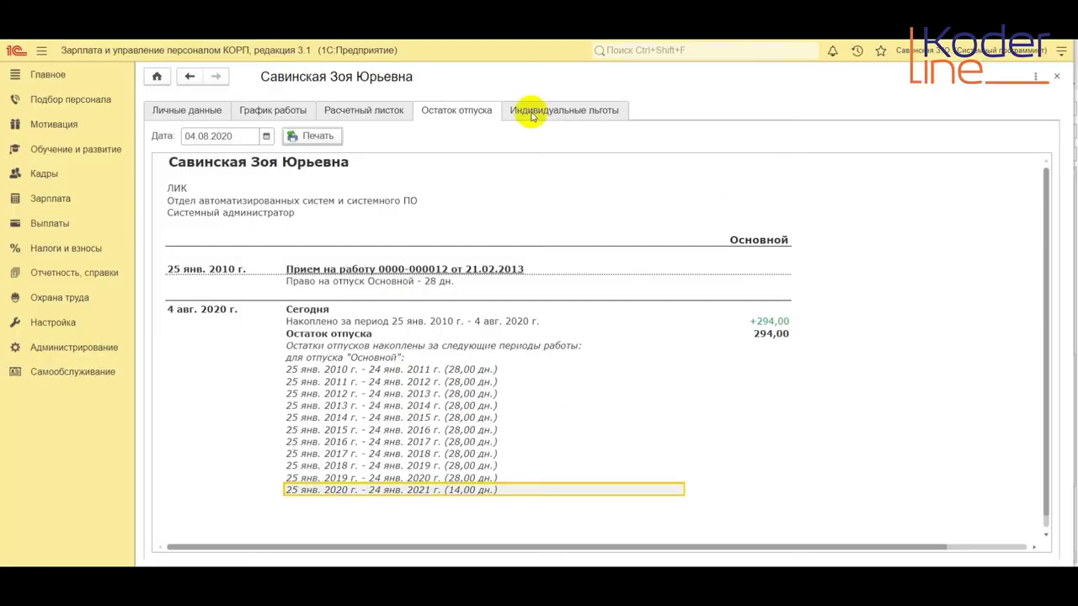
View the individual benefits (Индивидуальные льготы), try adding an available benefit to the selected ones, and return to the personal data
{"action": "left_click", "coordinate": [532, 117]}
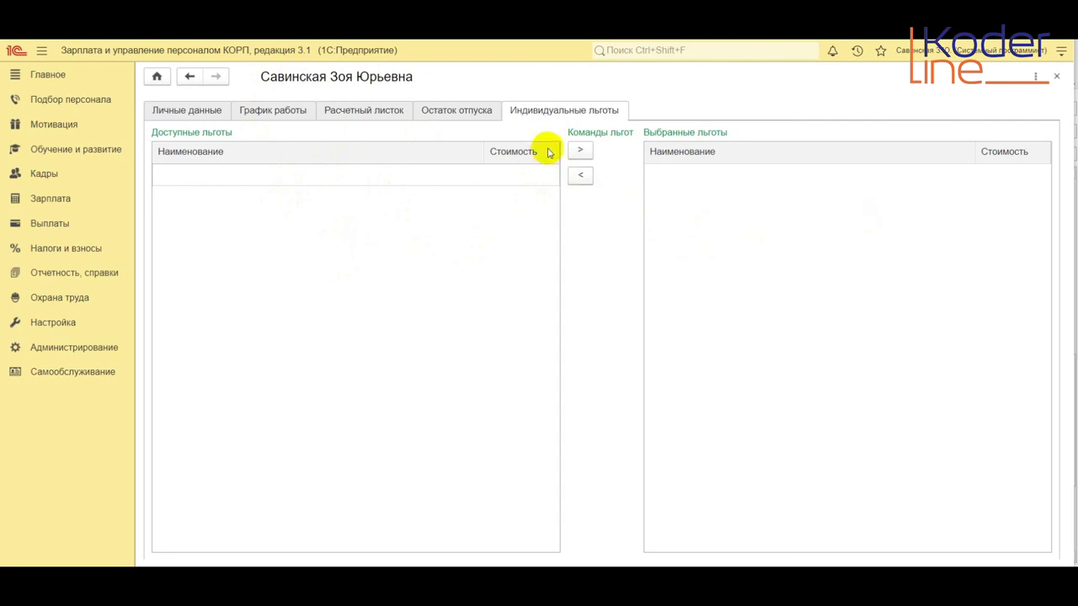
{"action": "left_click", "coordinate": [578, 151]}
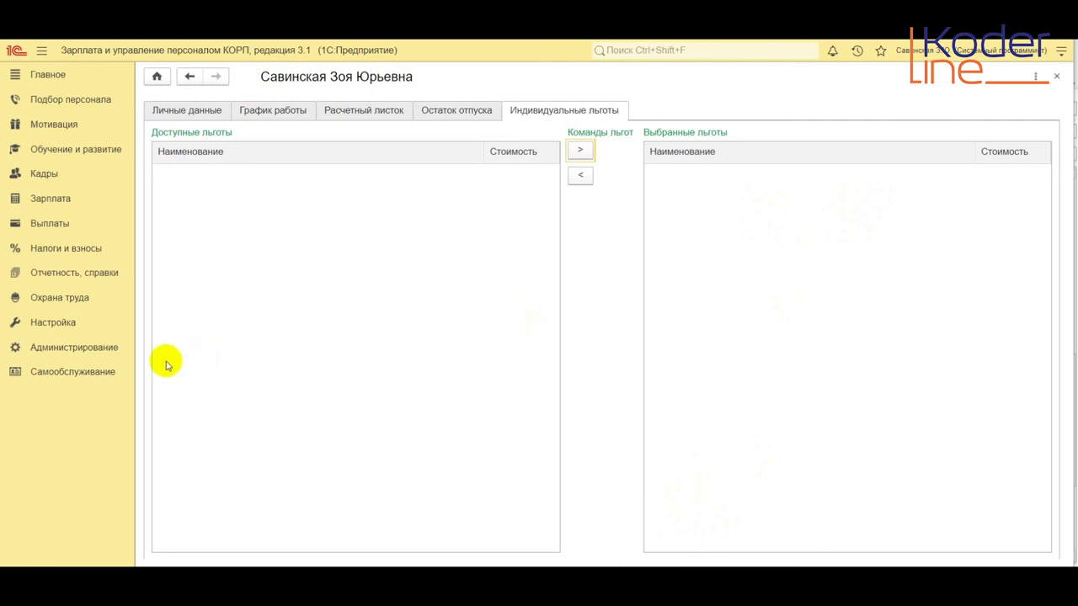
{"action": "left_click", "coordinate": [192, 108]}
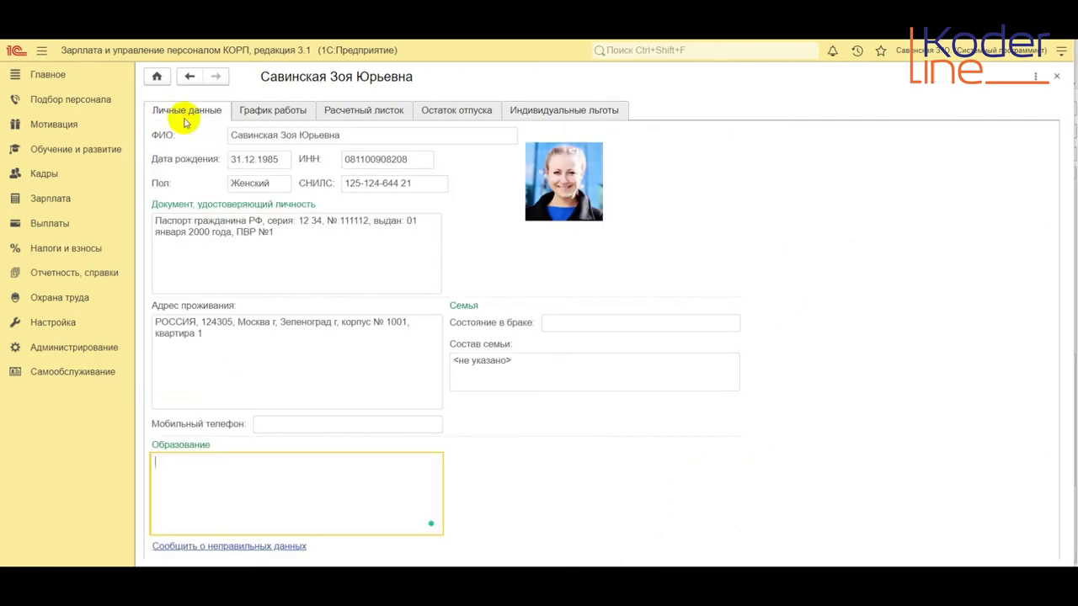
Open the list of self-service (Самообслуживание) commands
{"action": "left_click", "coordinate": [75, 372]}
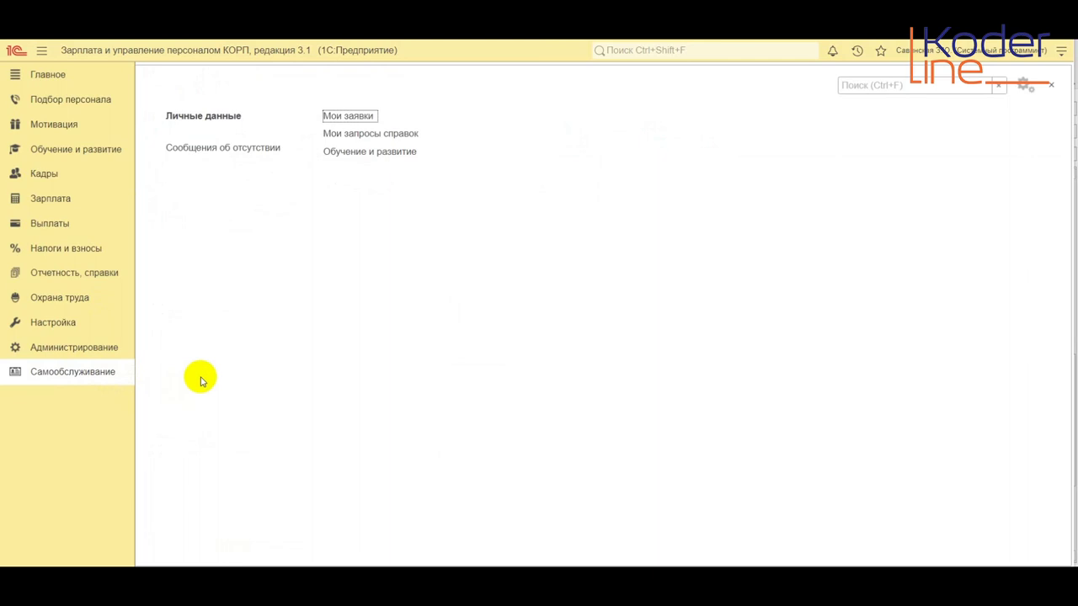